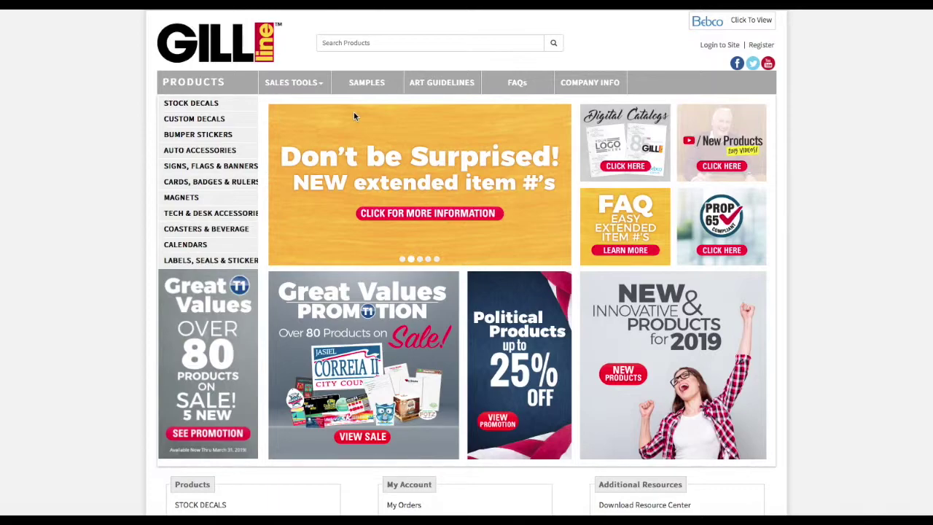
# Step: Go to the Catalogs & Sales Flyers page from the Sales Tools menu
pyautogui.click(315, 84)
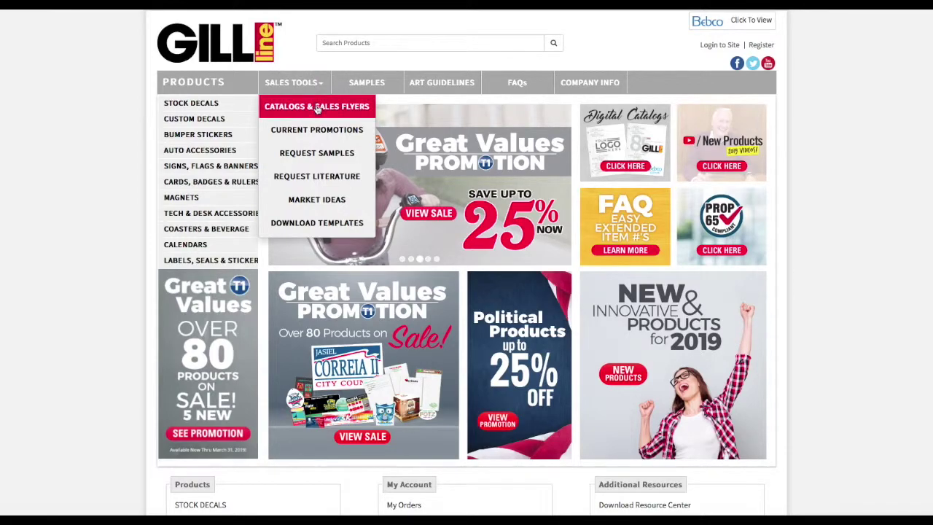
pyautogui.click(317, 107)
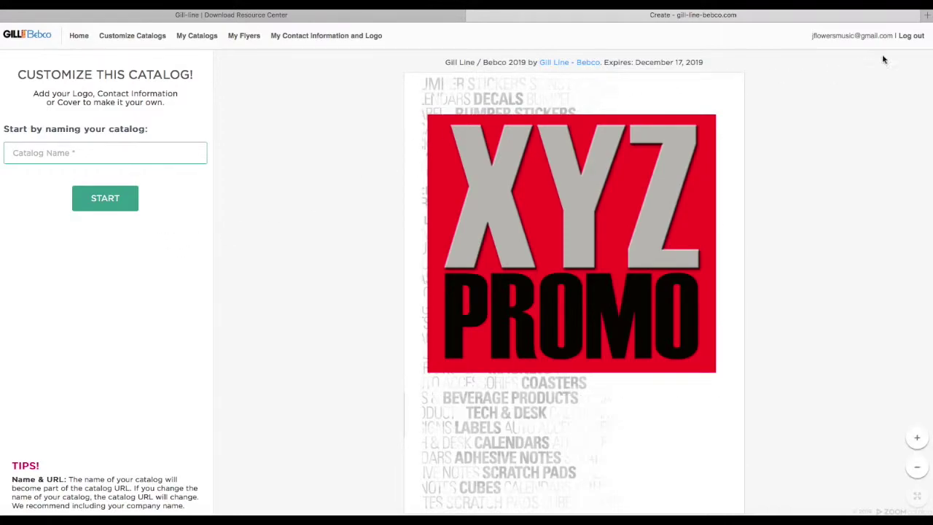
pyautogui.click(910, 36)
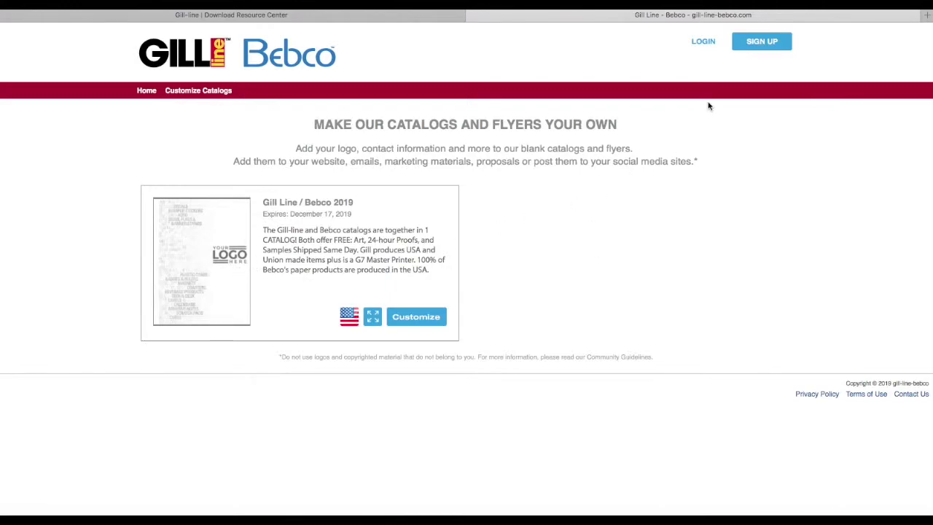
pyautogui.click(705, 42)
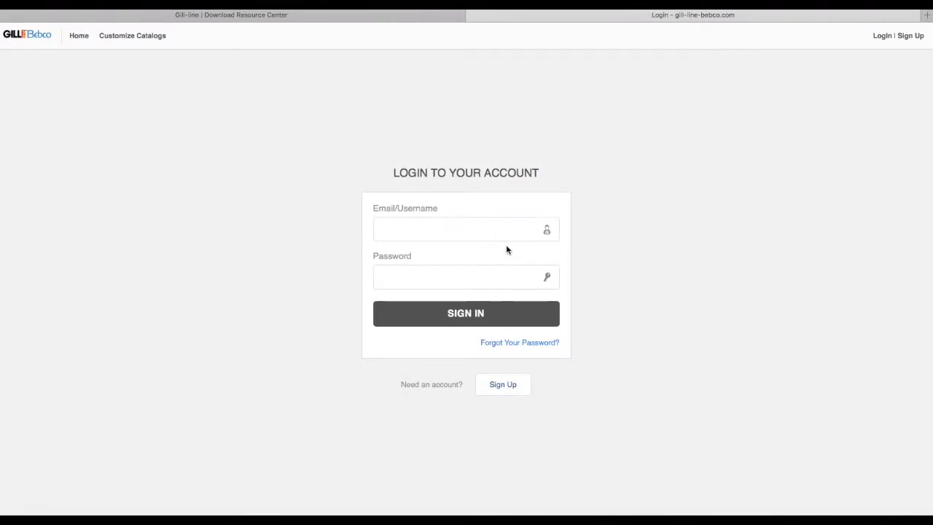
pyautogui.click(491, 232)
pyautogui.click(435, 250)
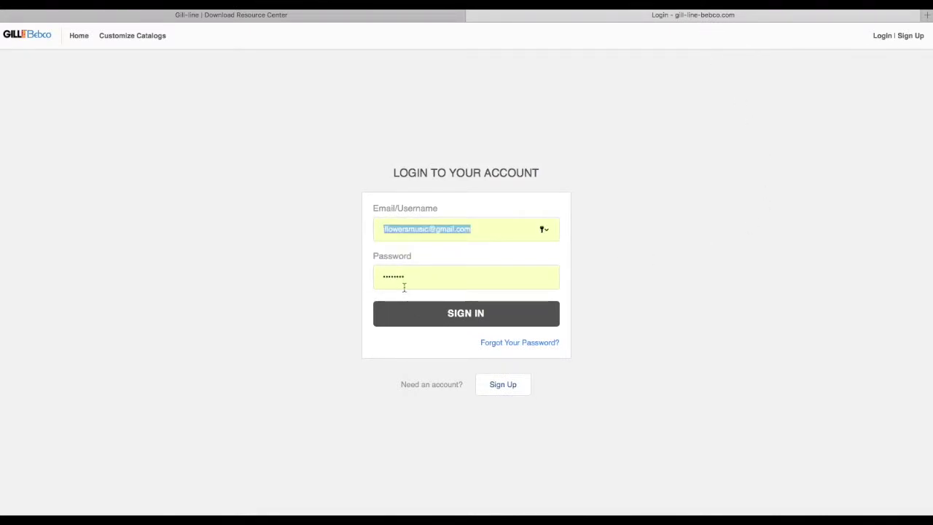
pyautogui.click(437, 313)
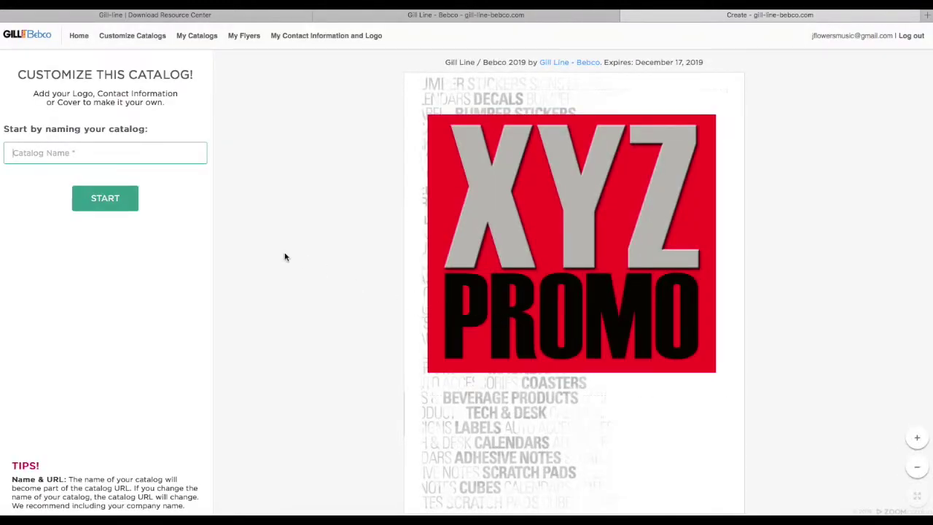
# Step: Name the catalog 'XYZ2 Promo' after 'XYZ Promo' proves already in use, and start customizing
pyautogui.click(52, 155)
pyautogui.write('XYZ Promo')
pyautogui.click(107, 199)
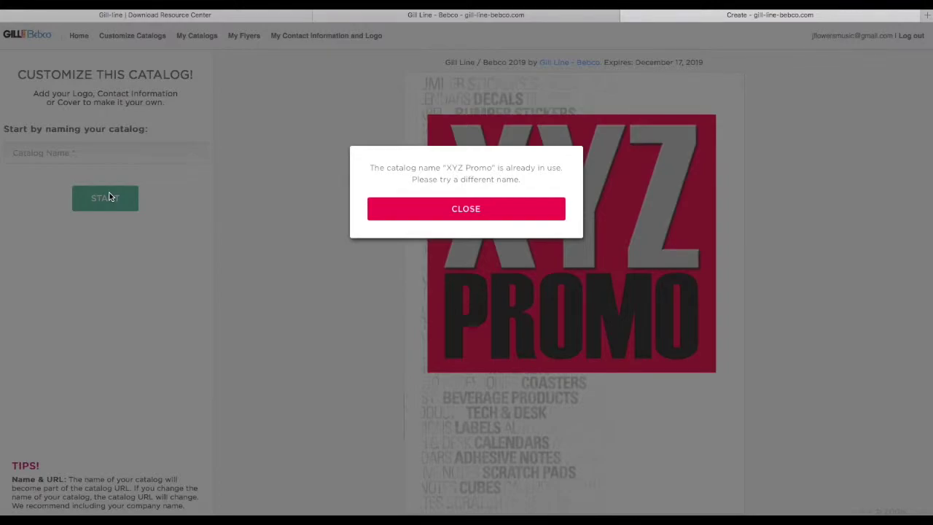
pyautogui.click(463, 208)
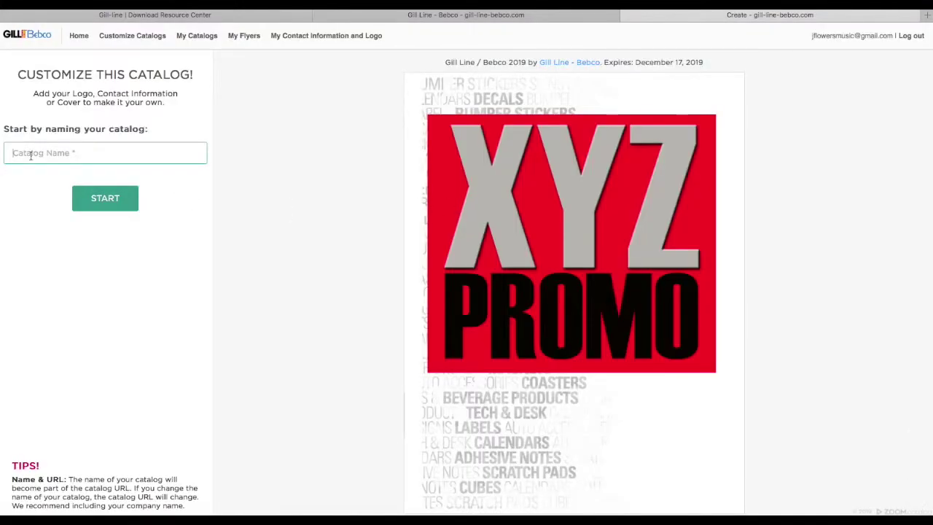
pyautogui.write('XYZ2 Promo')
pyautogui.click(114, 203)
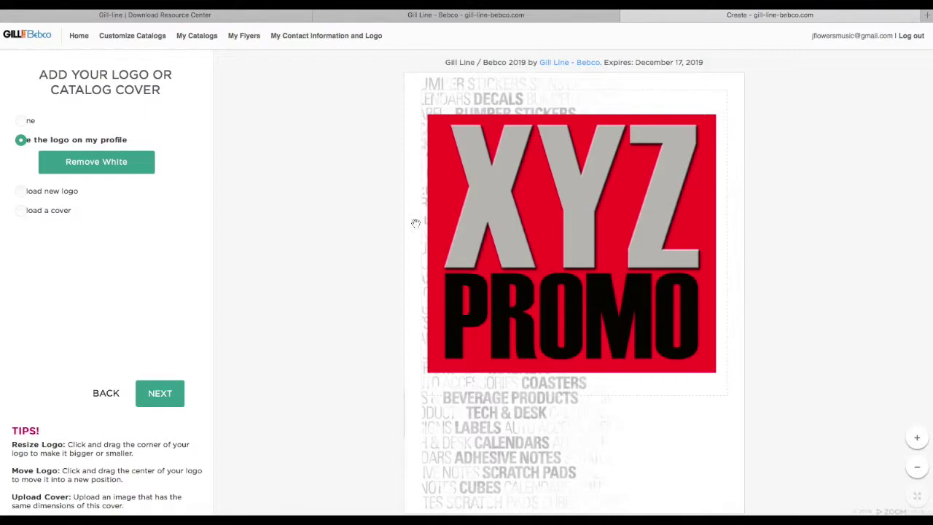
# Step: Choose the logo saved on the profile for the cover instead of uploading a new file
pyautogui.click(20, 191)
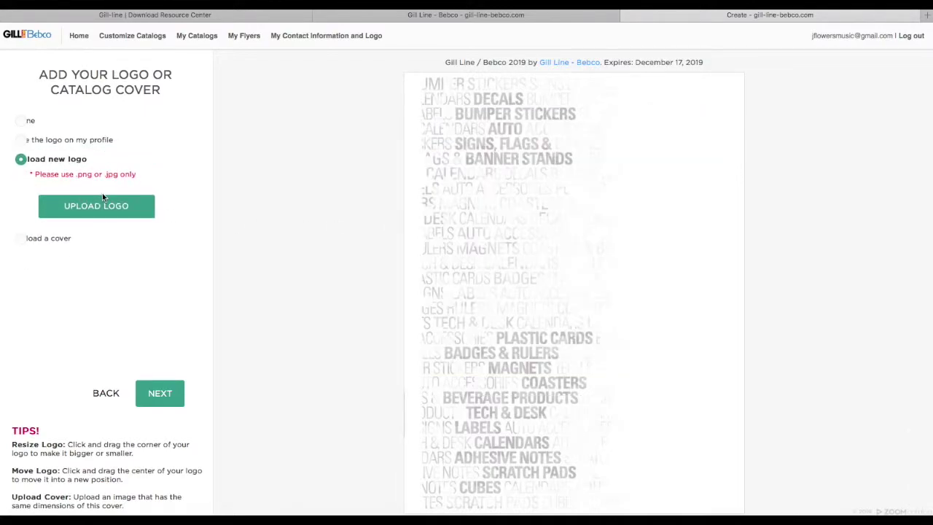
pyautogui.click(105, 208)
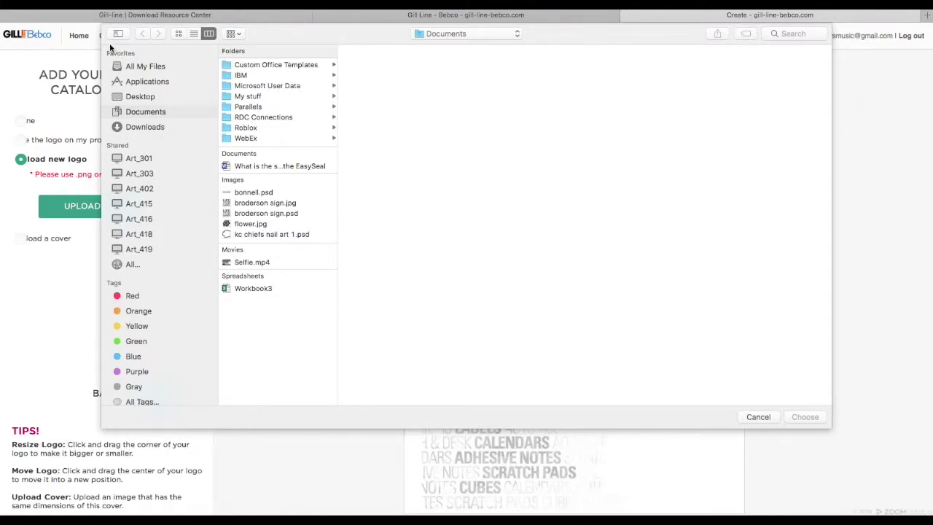
pyautogui.click(762, 418)
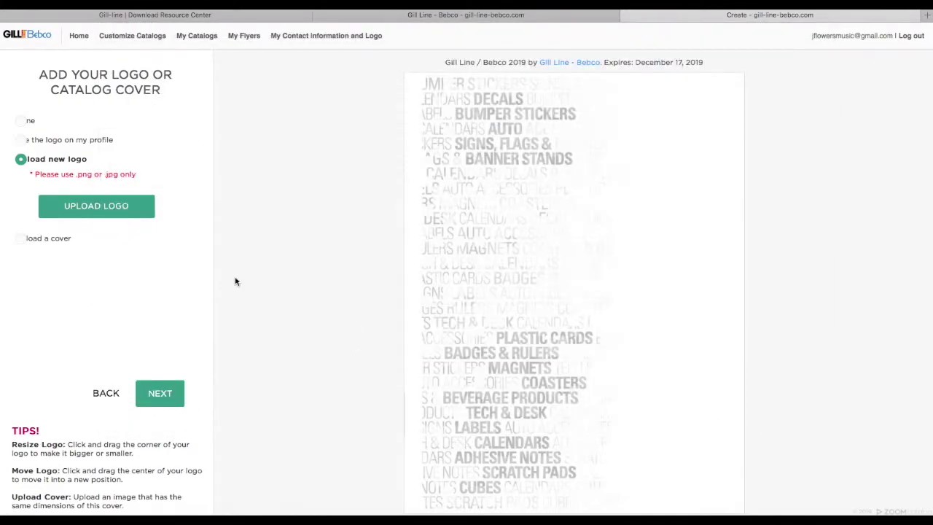
pyautogui.click(21, 140)
# Step: Resize the XYZ PROMO logo to about 54% and place it right of centre on the cover
pyautogui.click(535, 230)
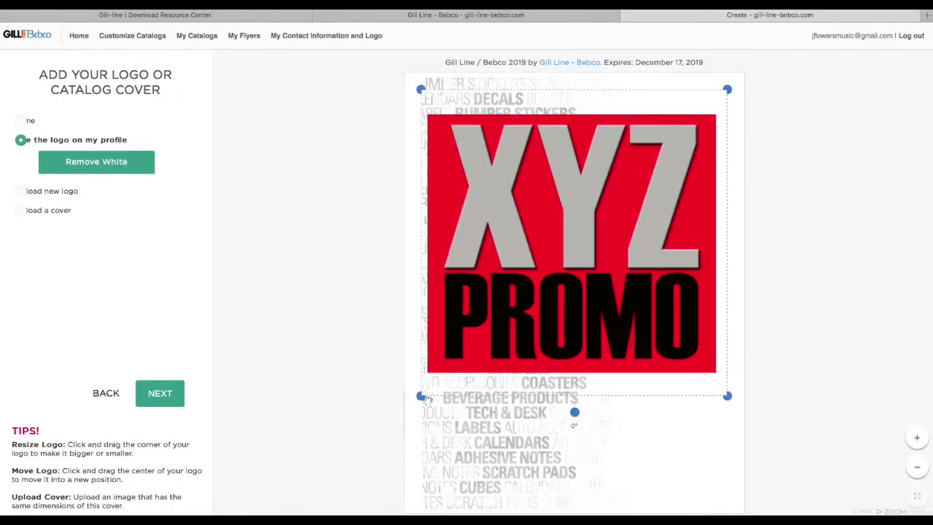
pyautogui.moveTo(419, 394); pyautogui.dragTo(577, 241)
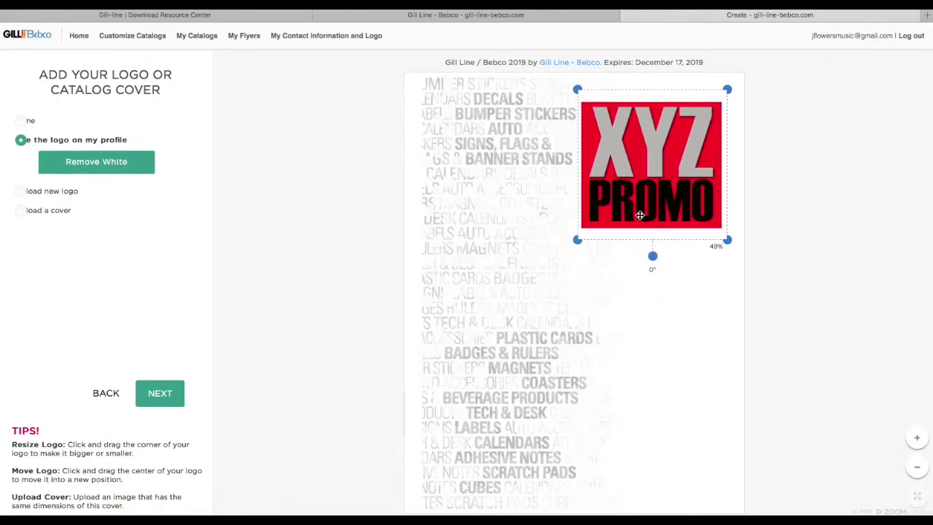
pyautogui.moveTo(638, 215); pyautogui.dragTo(578, 299)
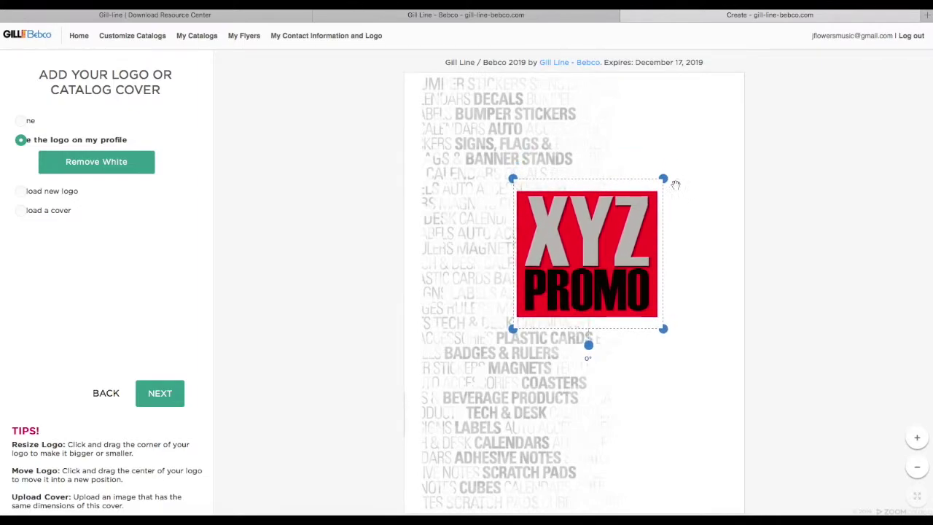
pyautogui.moveTo(666, 173); pyautogui.dragTo(683, 164)
pyautogui.moveTo(633, 232); pyautogui.dragTo(651, 231)
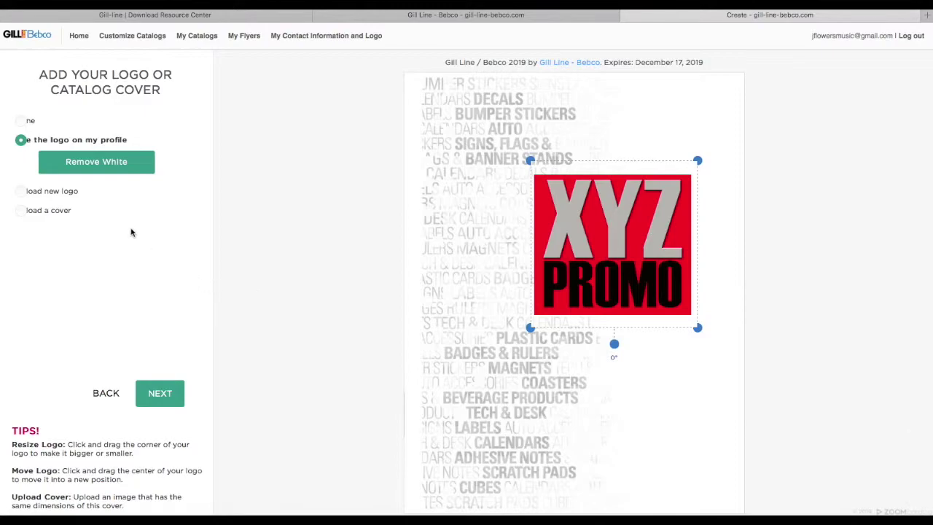
pyautogui.click(160, 394)
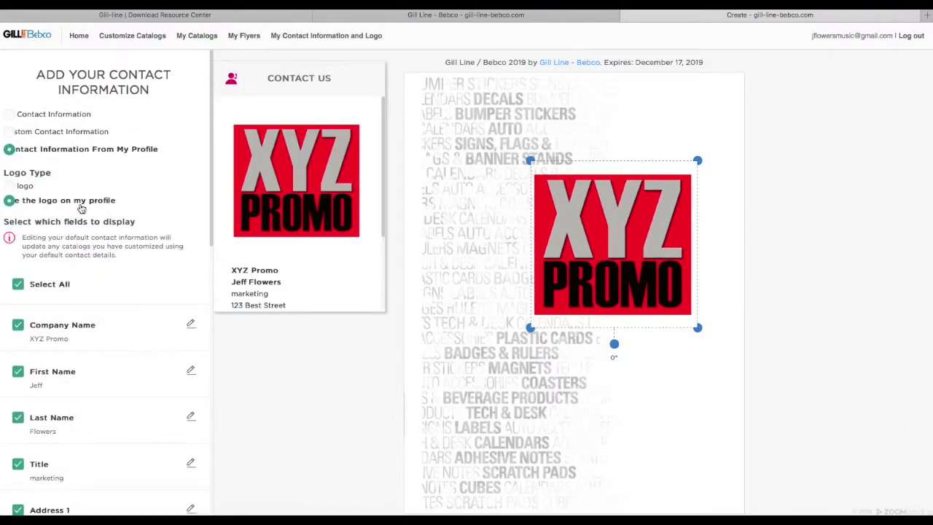
# Step: Review the checked profile contact fields and save the contact information with the logo
pyautogui.scroll(-3, 121, 265)
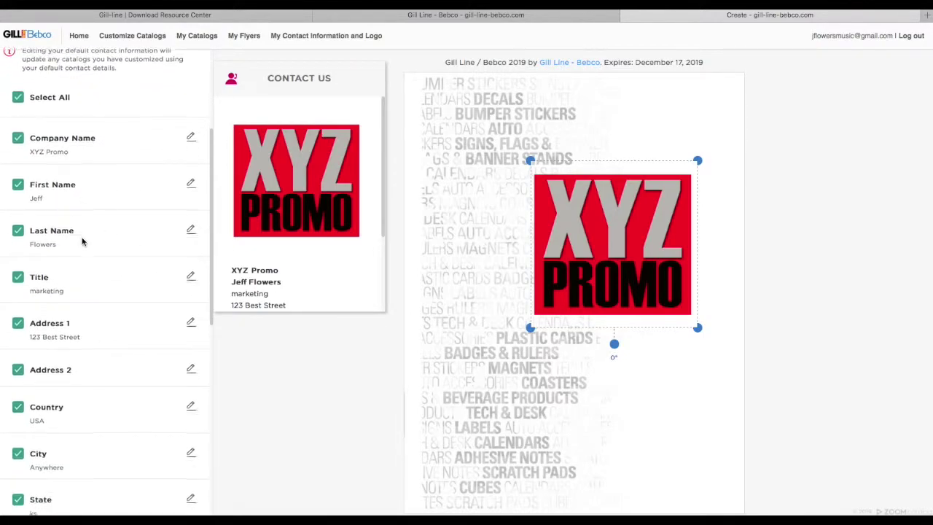
pyautogui.scroll(-2, 81, 233)
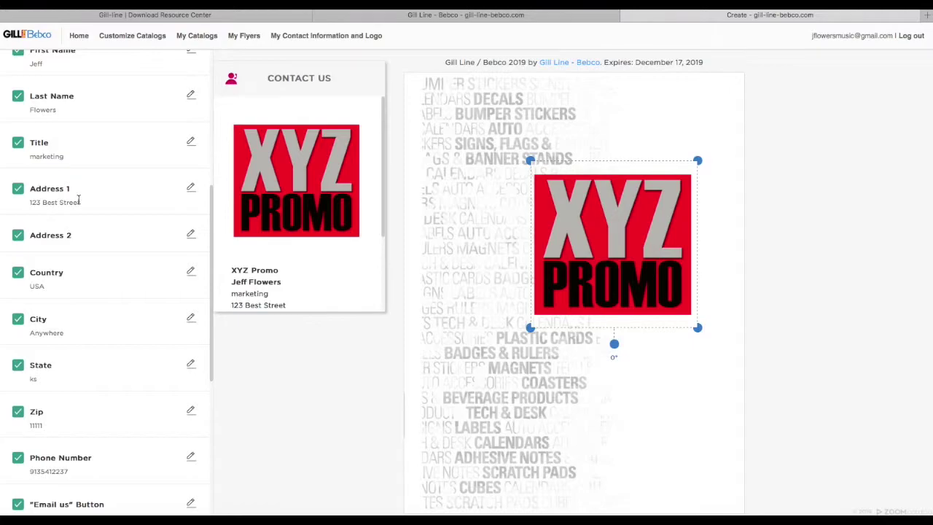
pyautogui.scroll(-1, 78, 197)
pyautogui.scroll(-1, 80, 203)
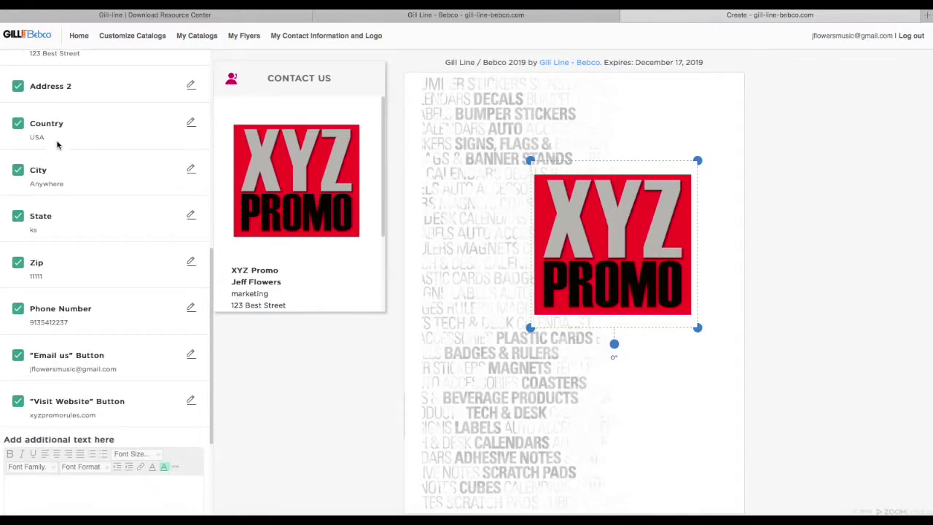
pyautogui.scroll(-2, 87, 240)
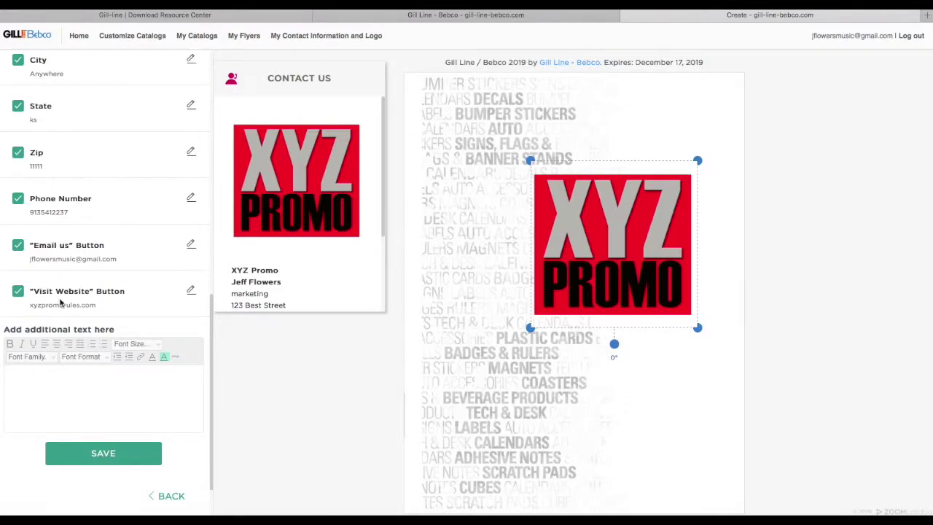
pyautogui.click(101, 453)
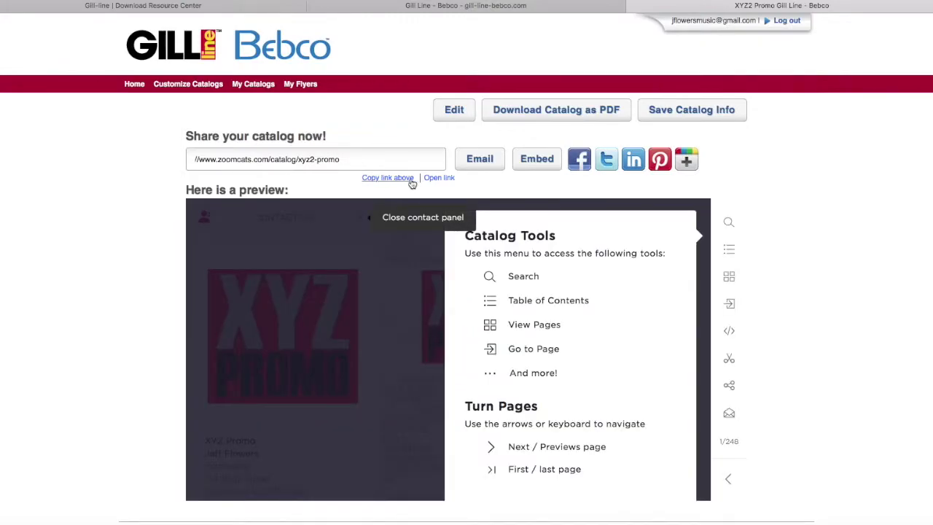
# Step: Start an email sharing the xyz2-promo catalog link
pyautogui.click(481, 160)
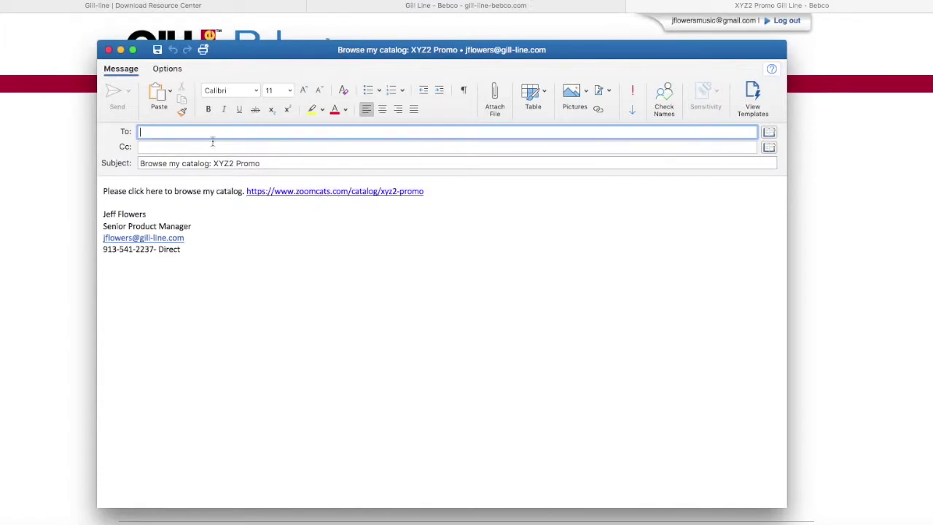
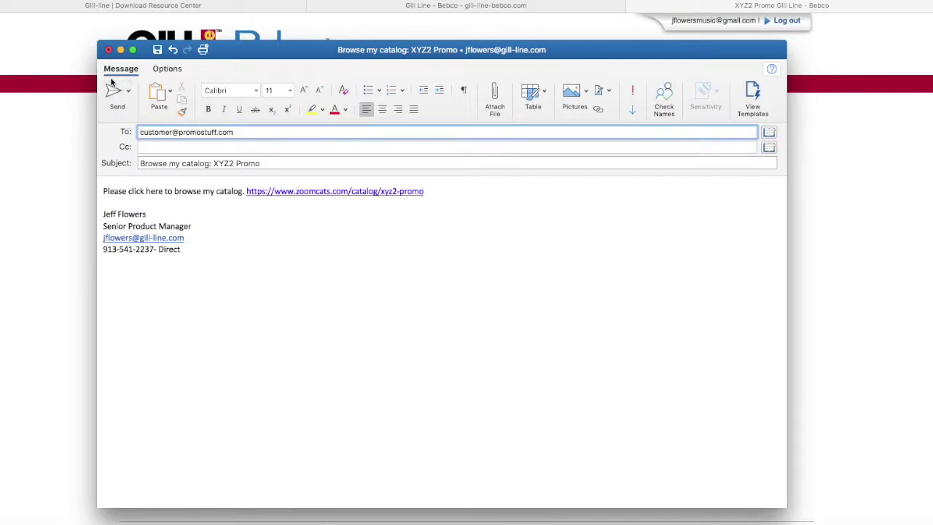
# Step: Address the draft to the customer's e-mail address, then close it and discard changes
pyautogui.click(108, 49)
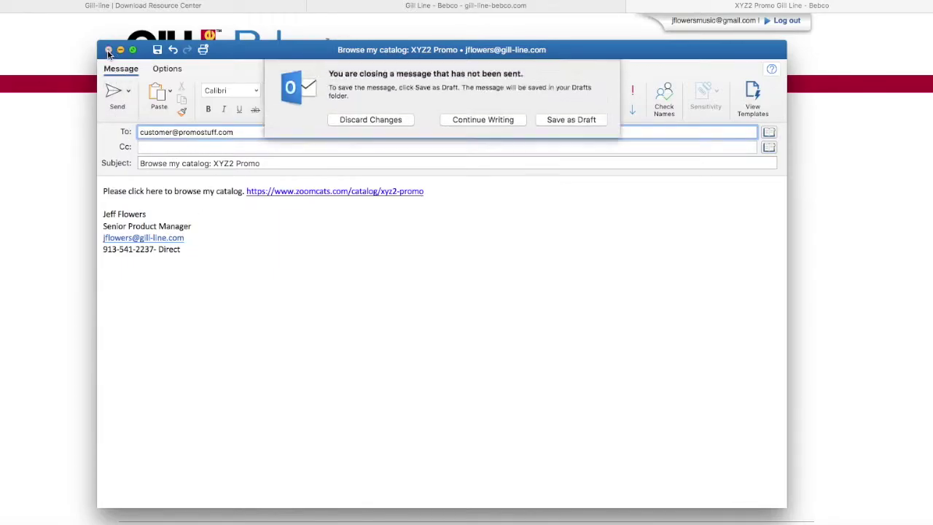
pyautogui.click(397, 121)
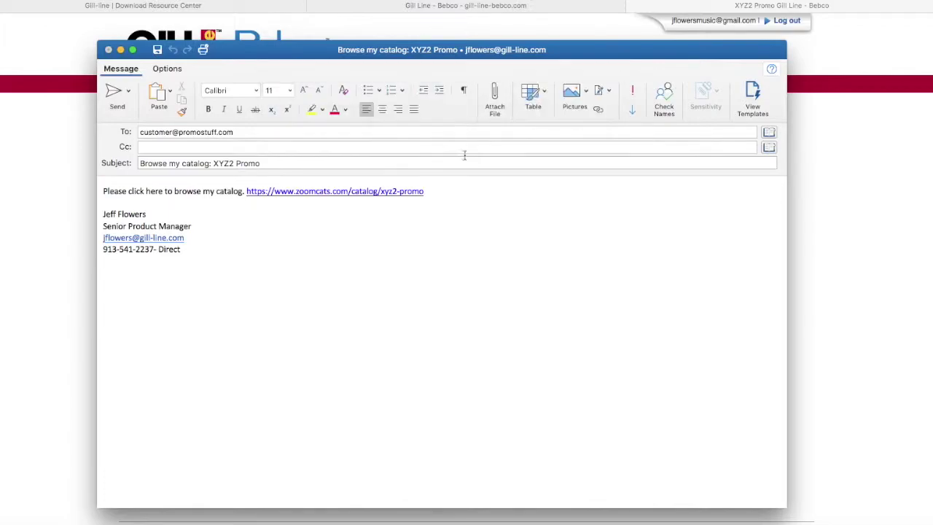
# Step: Dismiss the Catalog Tools help overlay and turn the preview past the cover
pyautogui.scroll(-3, 308, 310)
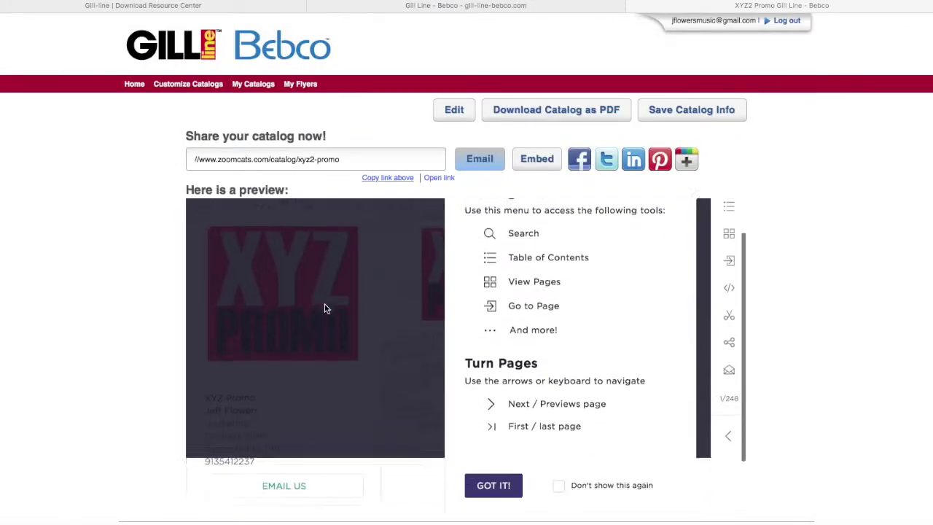
pyautogui.scroll(2, 619, 314)
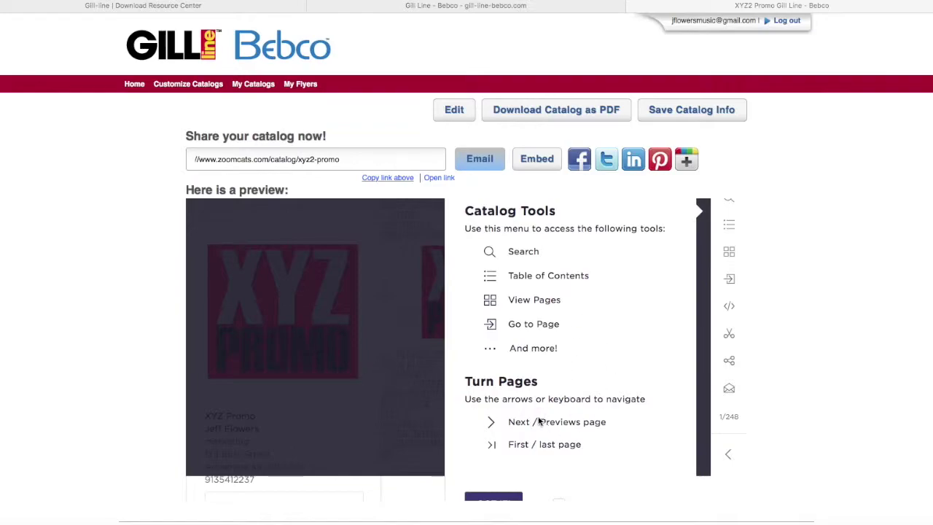
pyautogui.scroll(-2, 583, 365)
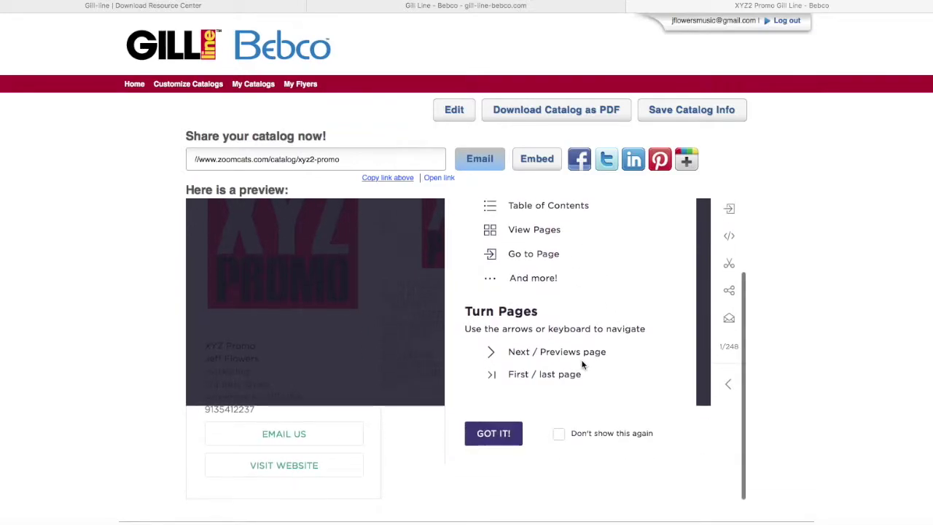
pyautogui.click(488, 438)
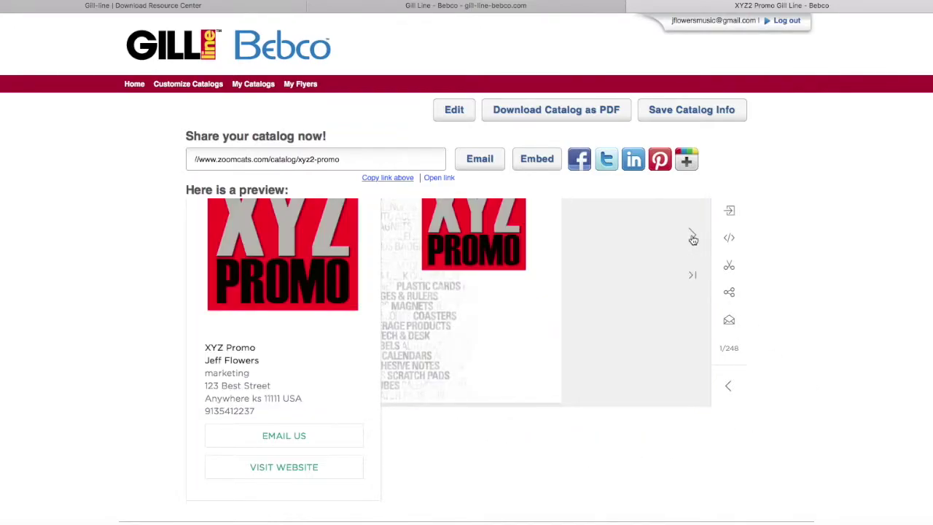
pyautogui.click(692, 237)
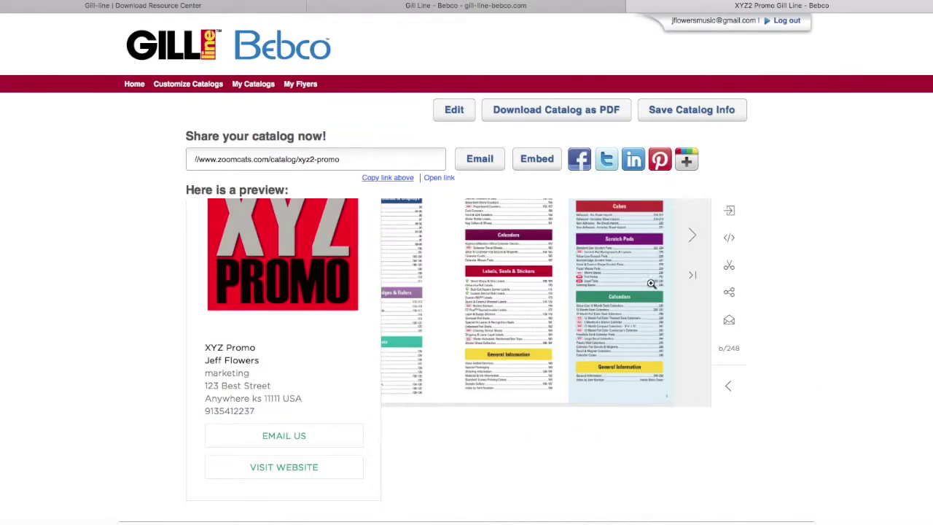
# Step: Flip forward to page 4 of 248, the Tech & Desk Accessories spread
pyautogui.click(692, 237)
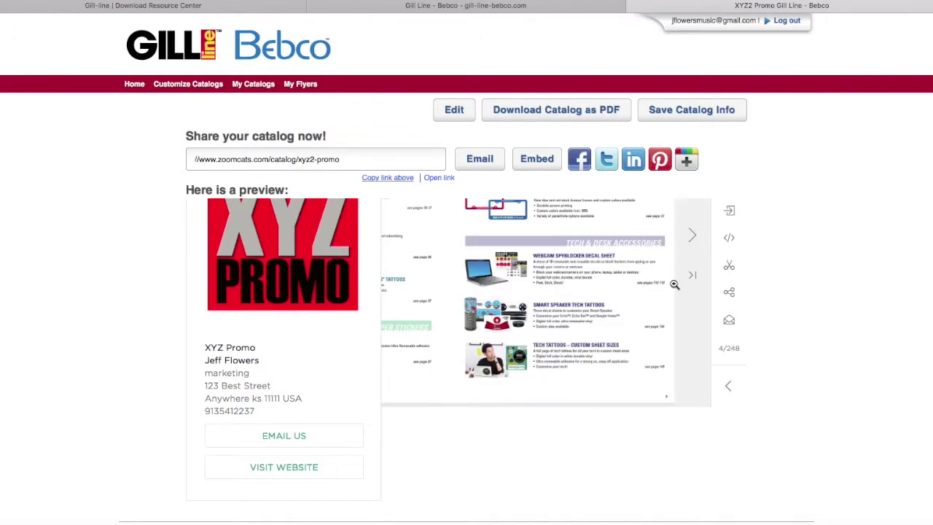